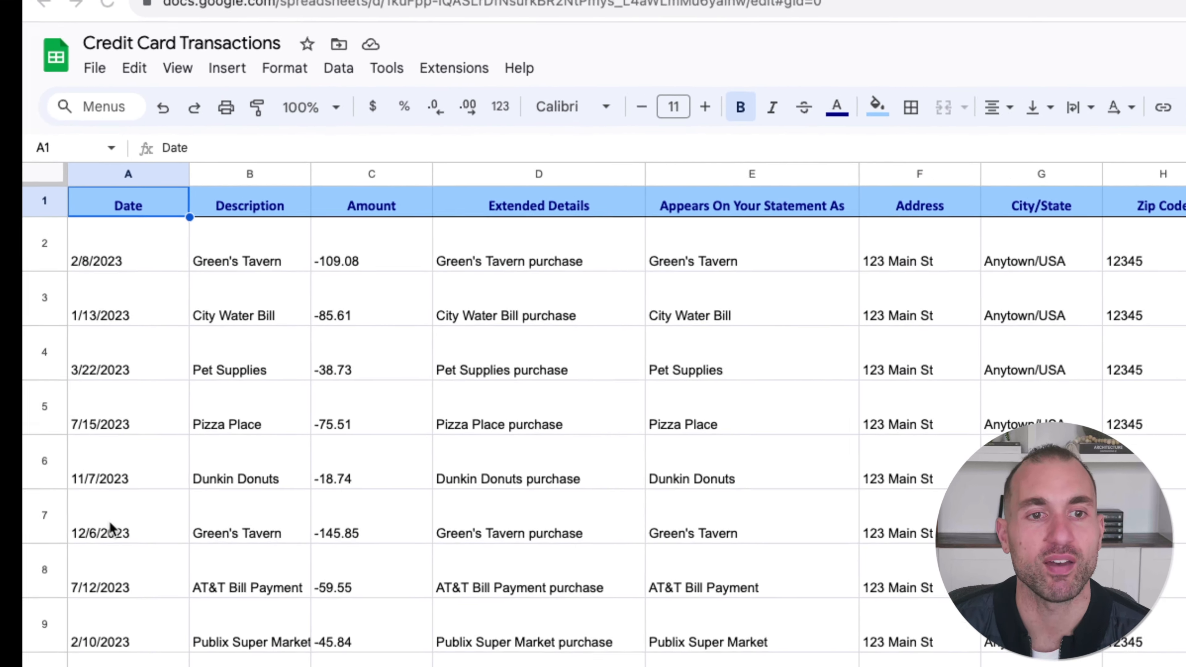
# Examine the first transaction's fields across the sheet, from Description and Amount through the address columns to Reference
pyautogui.click(247, 262)
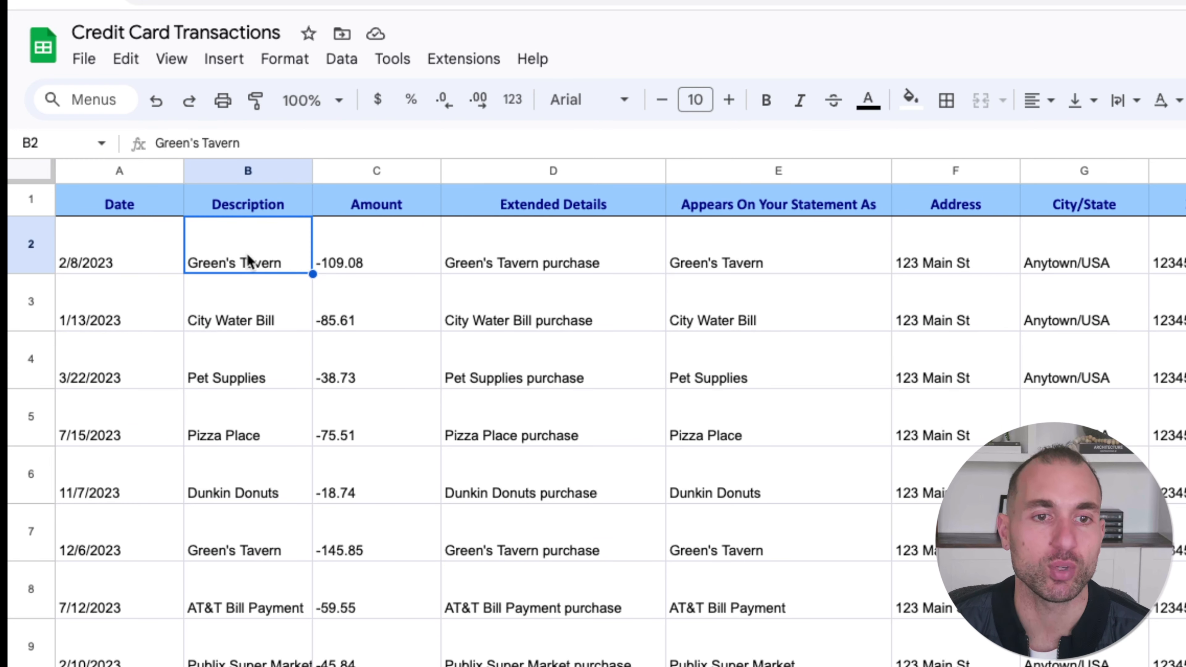
pyautogui.click(351, 261)
pyautogui.click(542, 255)
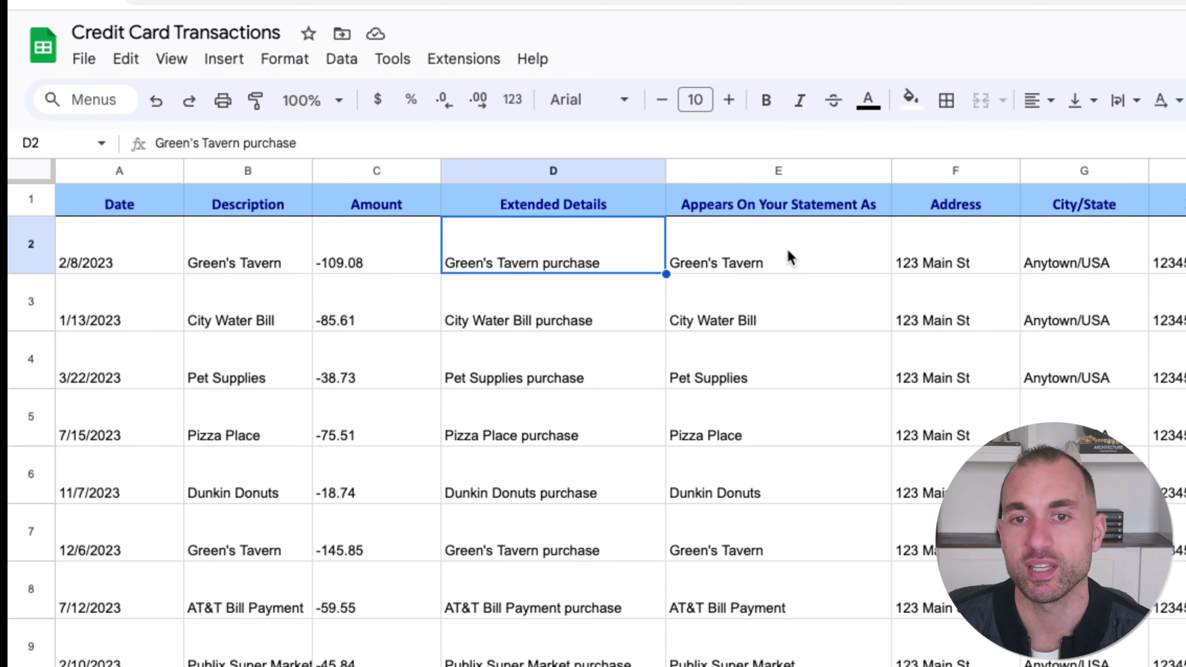
pyautogui.click(799, 256)
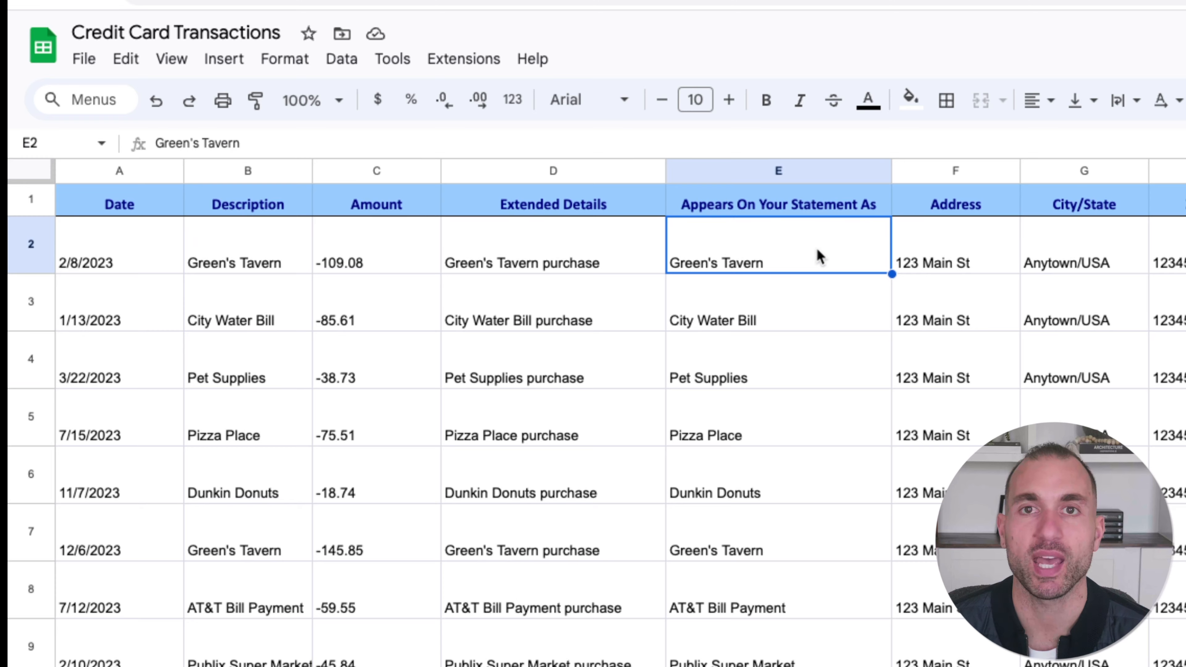
pyautogui.moveTo(957, 254); pyautogui.dragTo(1139, 257)
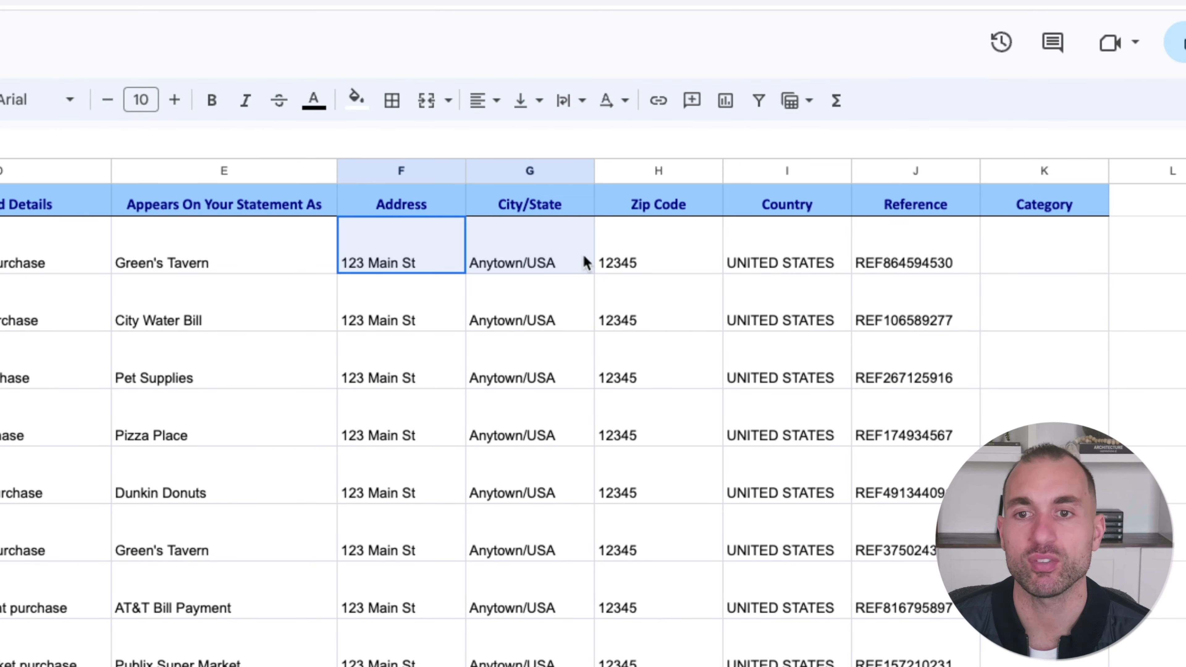
pyautogui.moveTo(586, 264); pyautogui.dragTo(717, 262)
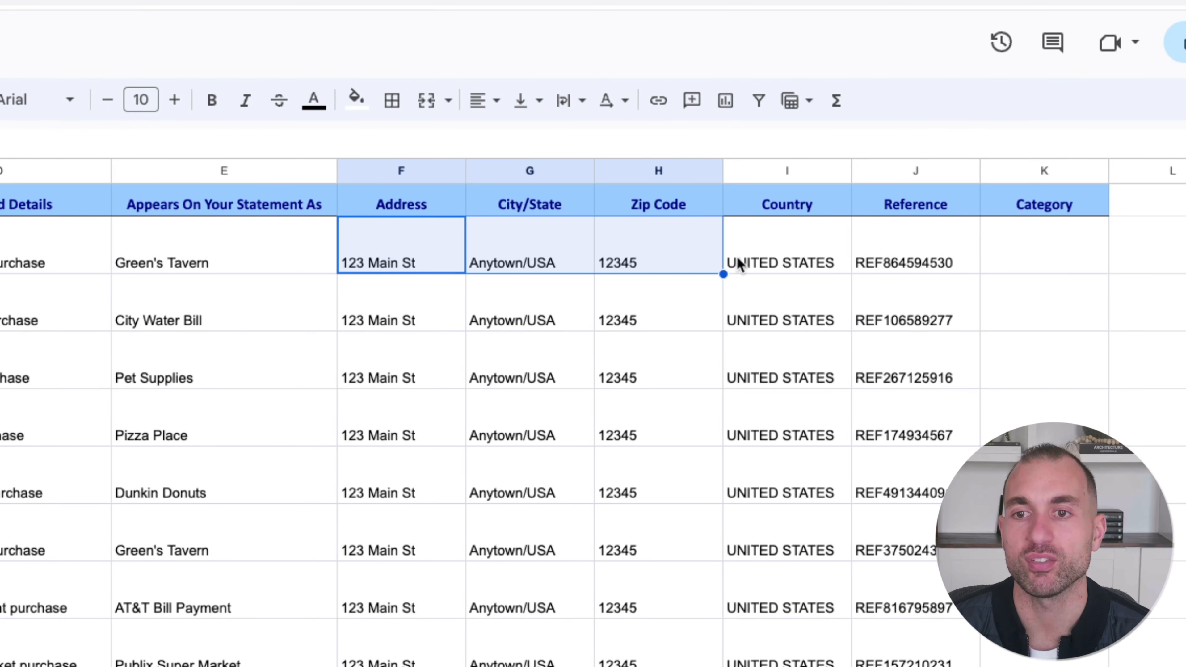
pyautogui.click(908, 258)
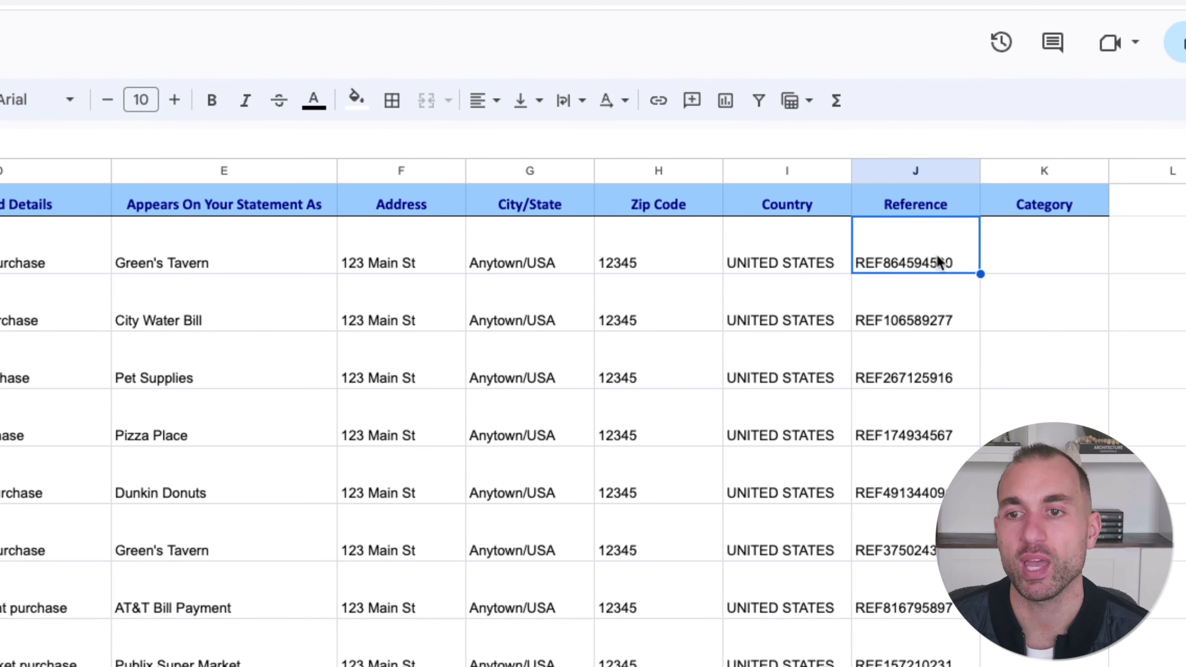
pyautogui.hotkey('ctrl', 'Home')
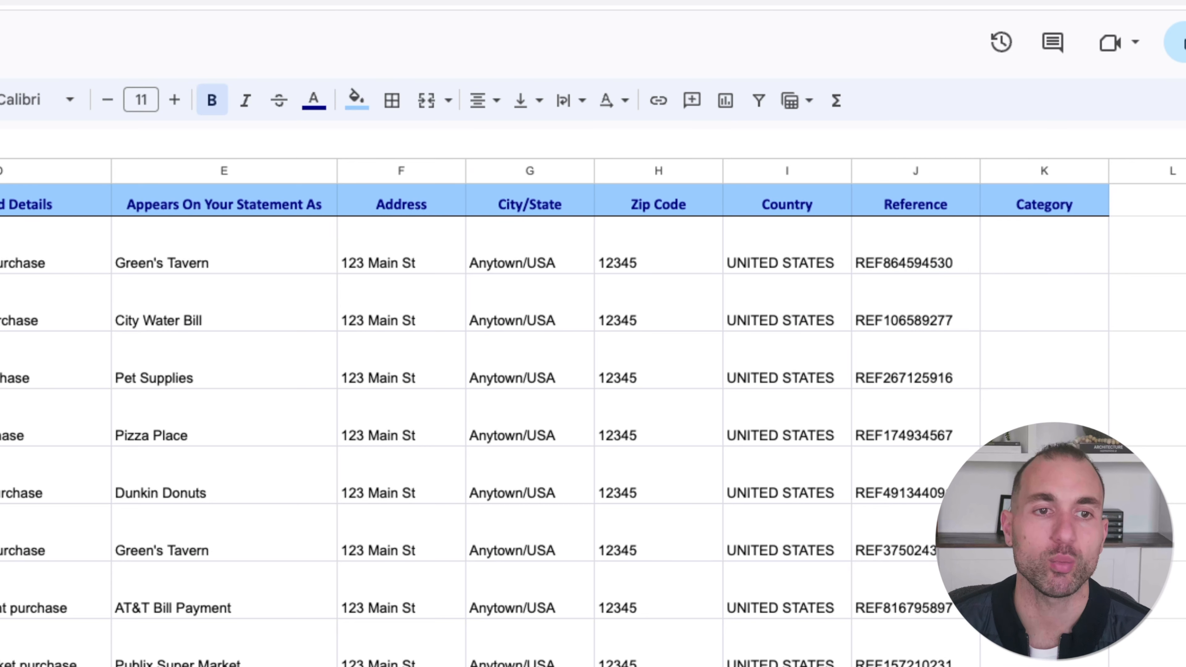
# Insert a column before the Date column and head it ID
pyautogui.rightClick(140, 171)
pyautogui.click(296, 347)
pyautogui.click(125, 212)
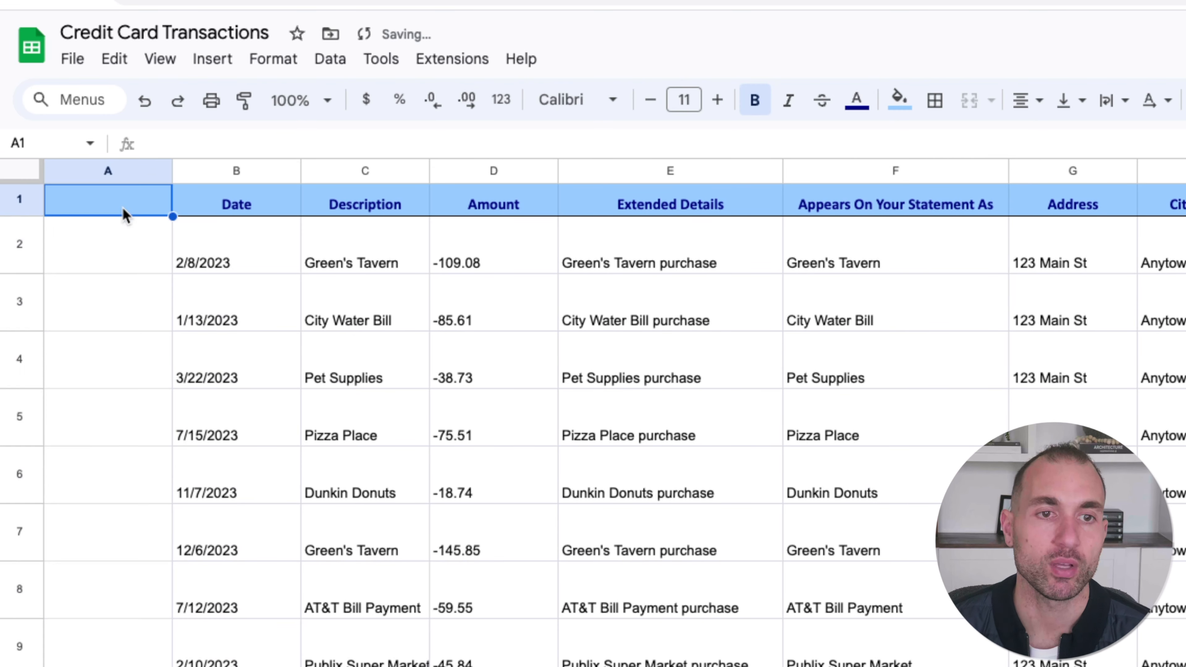
pyautogui.write('ID')
pyautogui.press('Return')
# Number the first five transactions 1 to 5 in the ID column
pyautogui.write('1')
pyautogui.press('Return')
pyautogui.write('2')
pyautogui.press('Return')
pyautogui.write('3')
pyautogui.press('Return')
pyautogui.write('4')
pyautogui.press('Return')
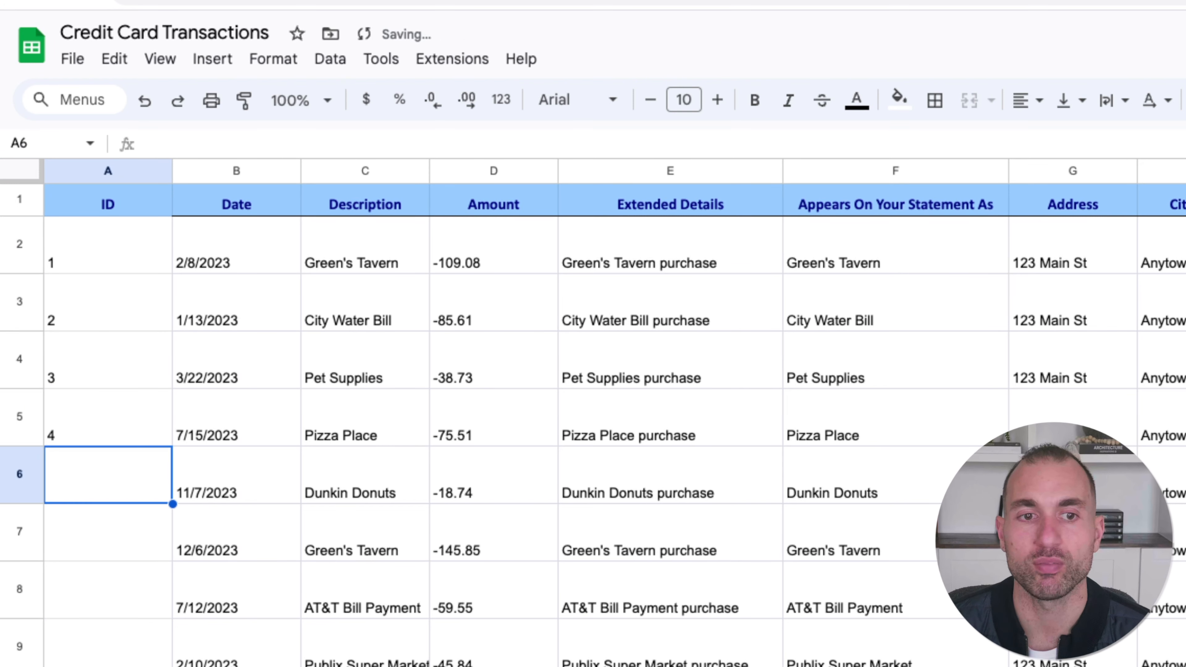
pyautogui.write('5')
pyautogui.press('Return')
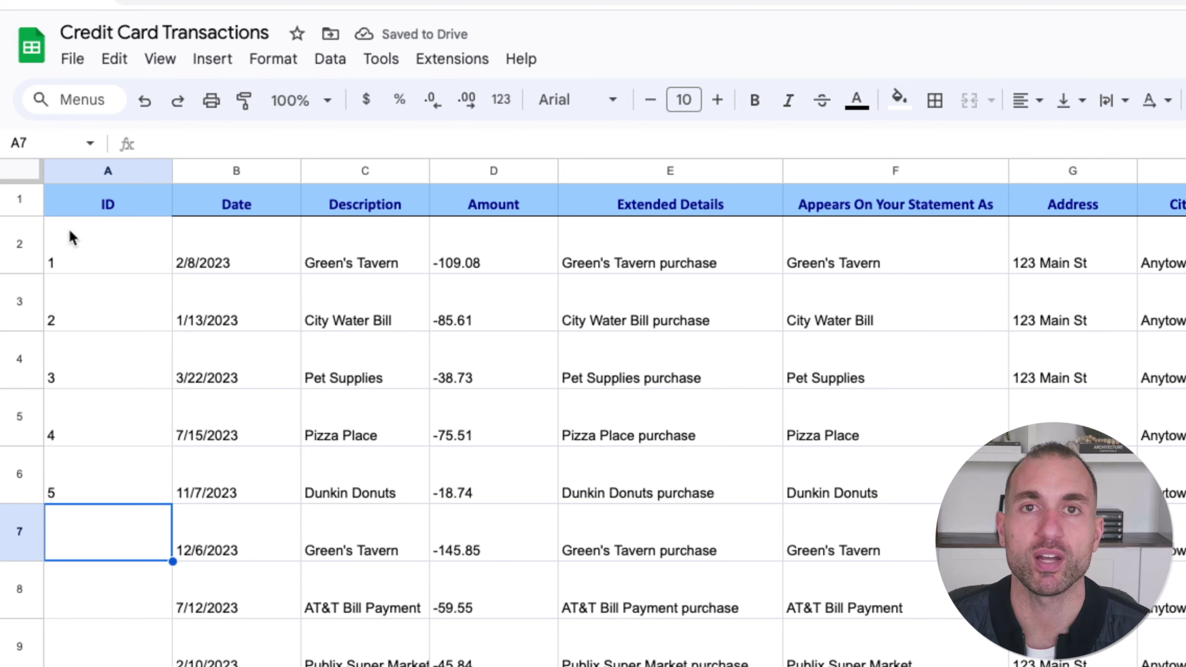
# Delete the ID column from the transactions sheet
pyautogui.rightClick(108, 170)
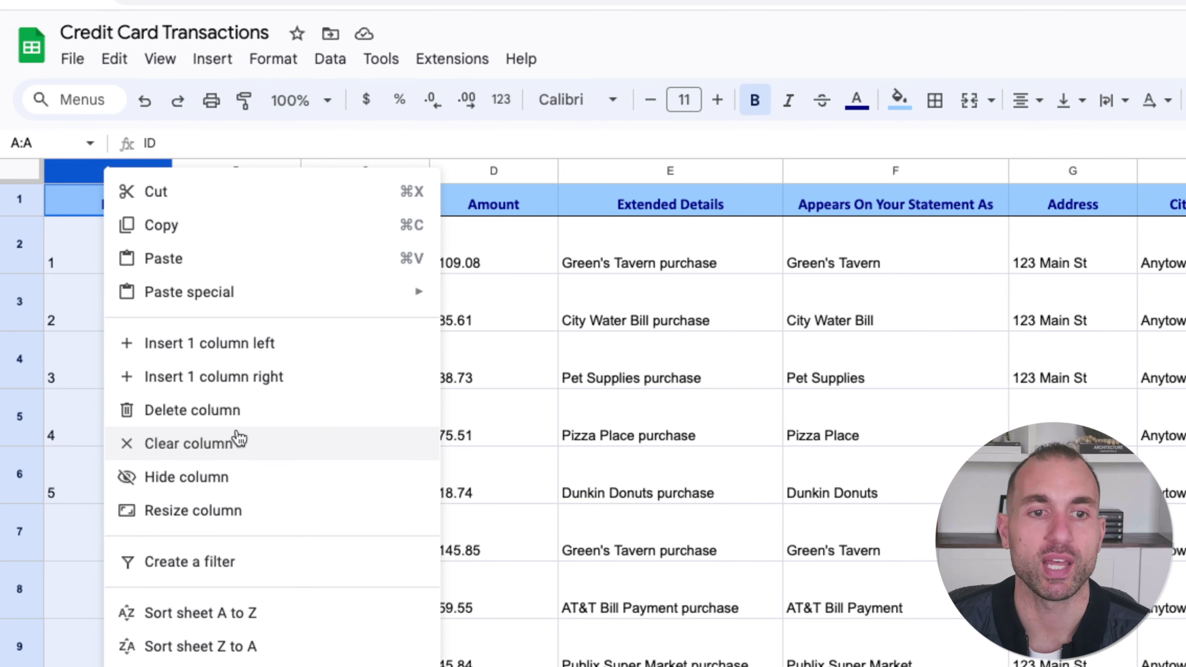
pyautogui.click(235, 411)
# Inspect the Category column's header and its first data cell
pyautogui.click(950, 247)
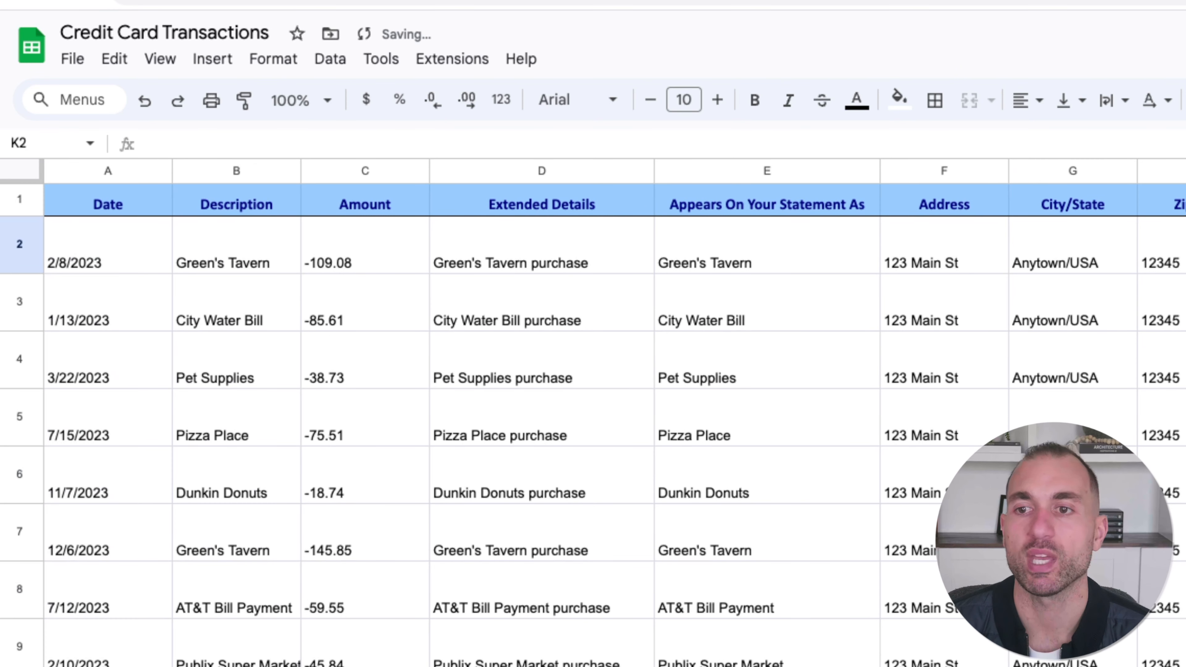
pyautogui.click(949, 203)
pyautogui.click(949, 247)
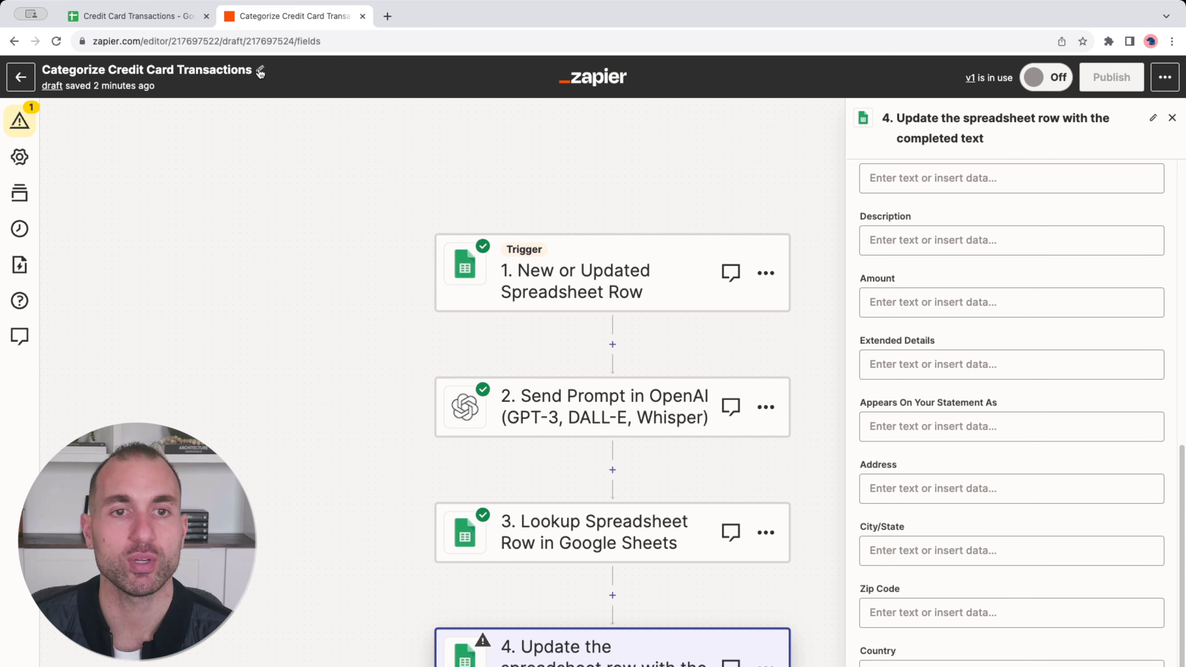
# In Zapier, open the trigger settings of the New or Updated Spreadsheet Row step and select Sheet1 as the worksheet
pyautogui.click(629, 277)
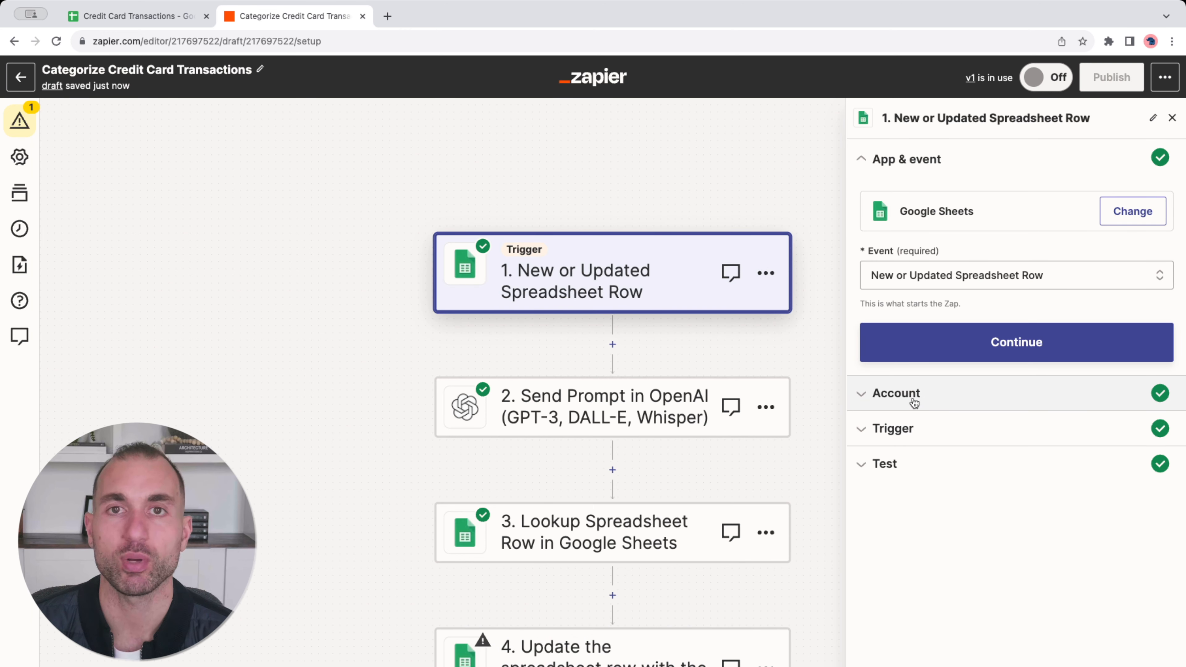
pyautogui.click(915, 436)
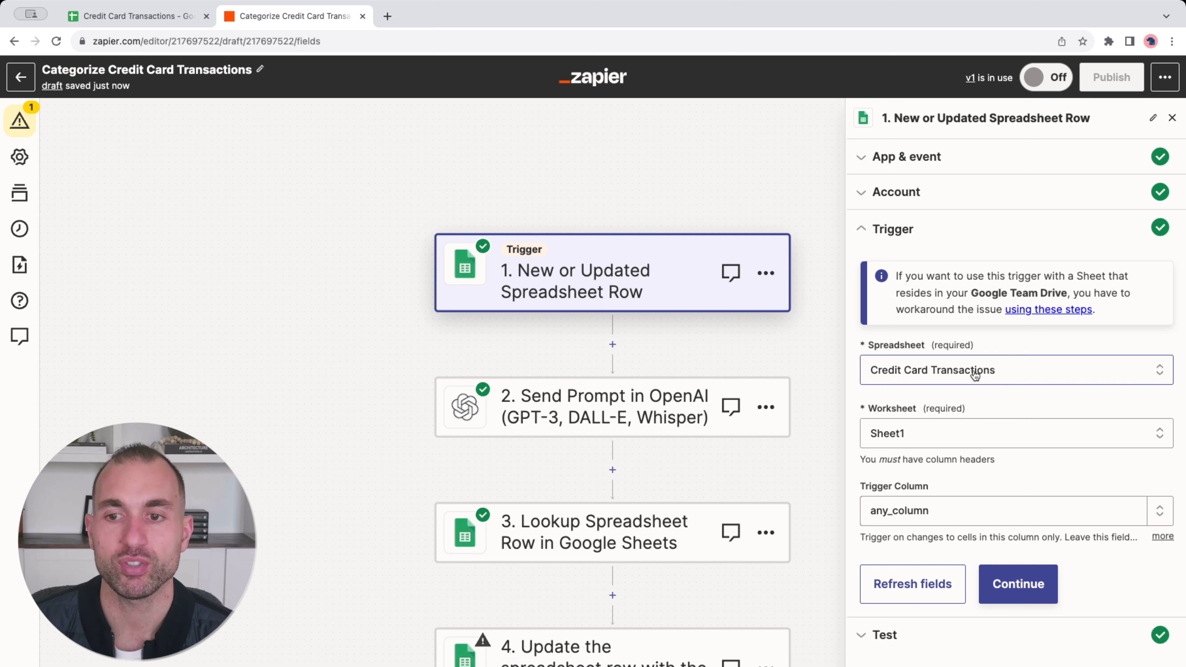
pyautogui.click(908, 439)
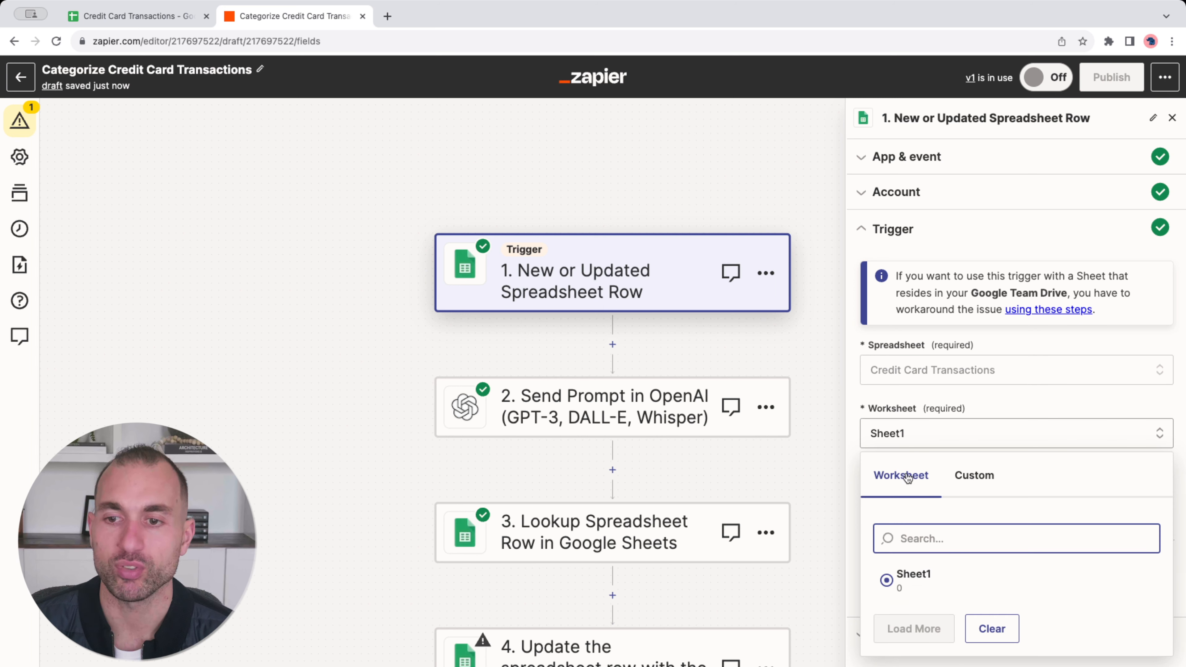
pyautogui.click(899, 575)
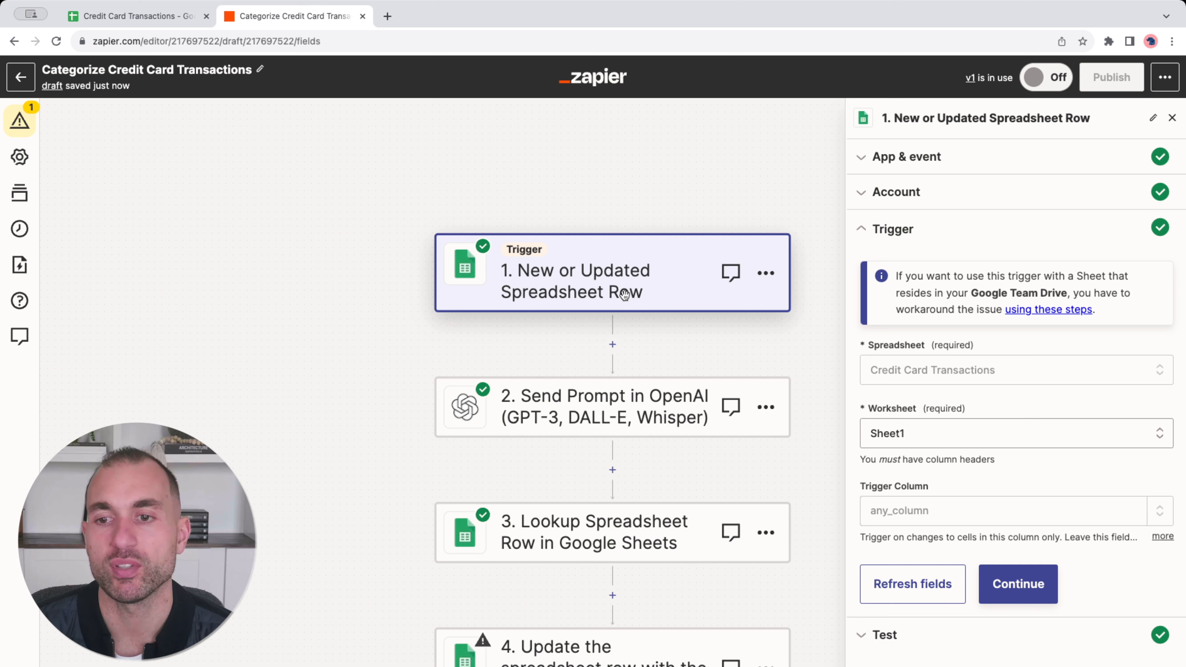
# Review the OpenAI Send Prompt action's model, prompt text with inserted transaction fields, temperature, maximum length and Top P settings
pyautogui.click(604, 417)
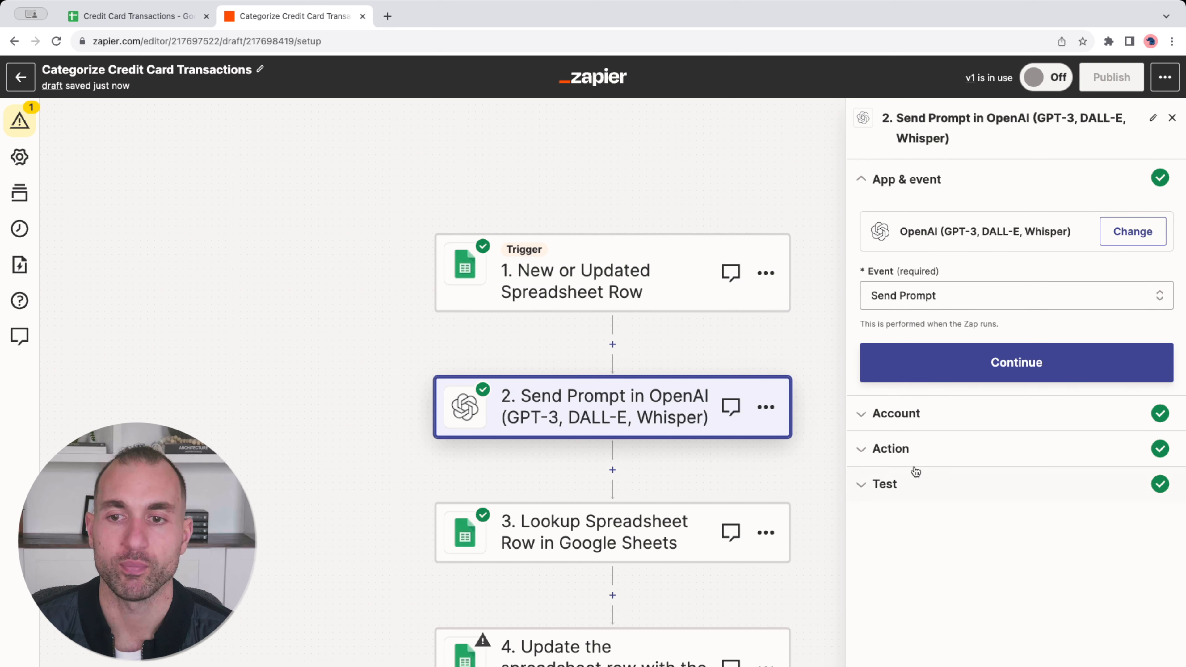
pyautogui.click(918, 448)
pyautogui.scroll(-5, 984, 390)
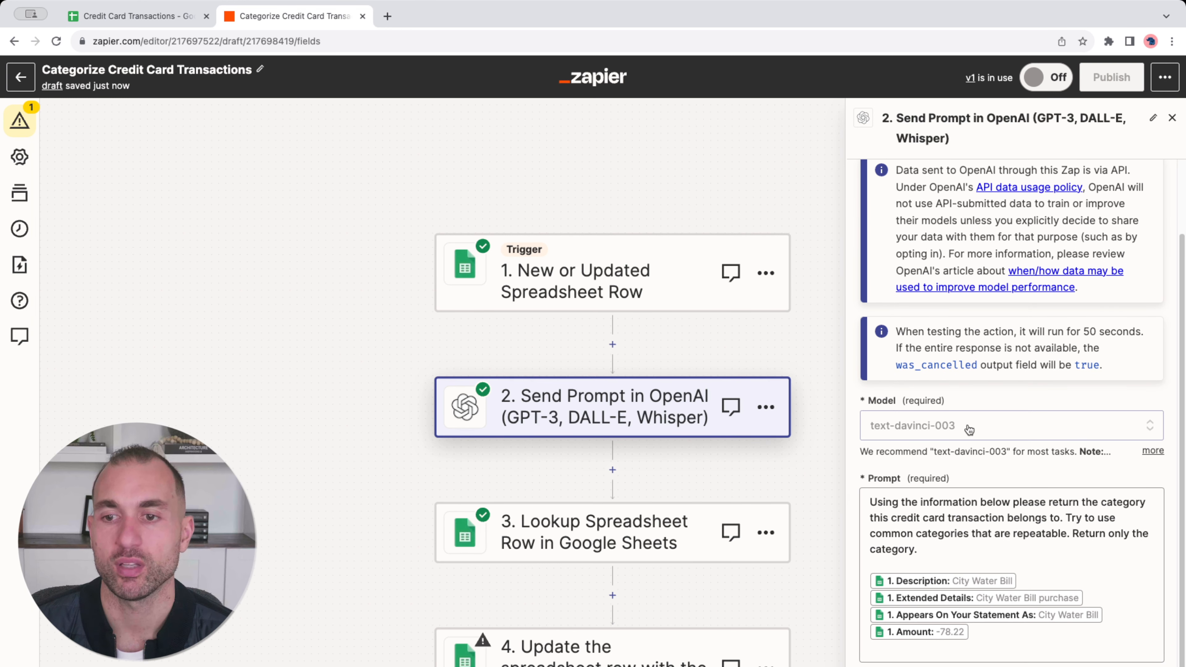
pyautogui.scroll(-3, 970, 429)
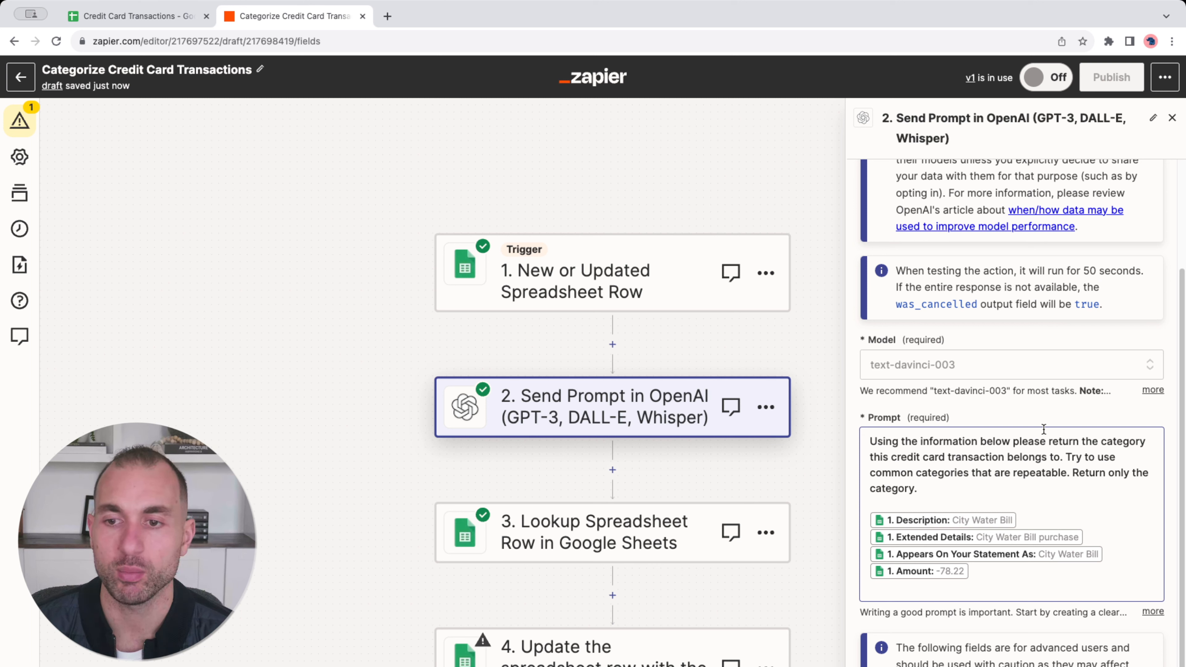
pyautogui.scroll(-2, 1018, 463)
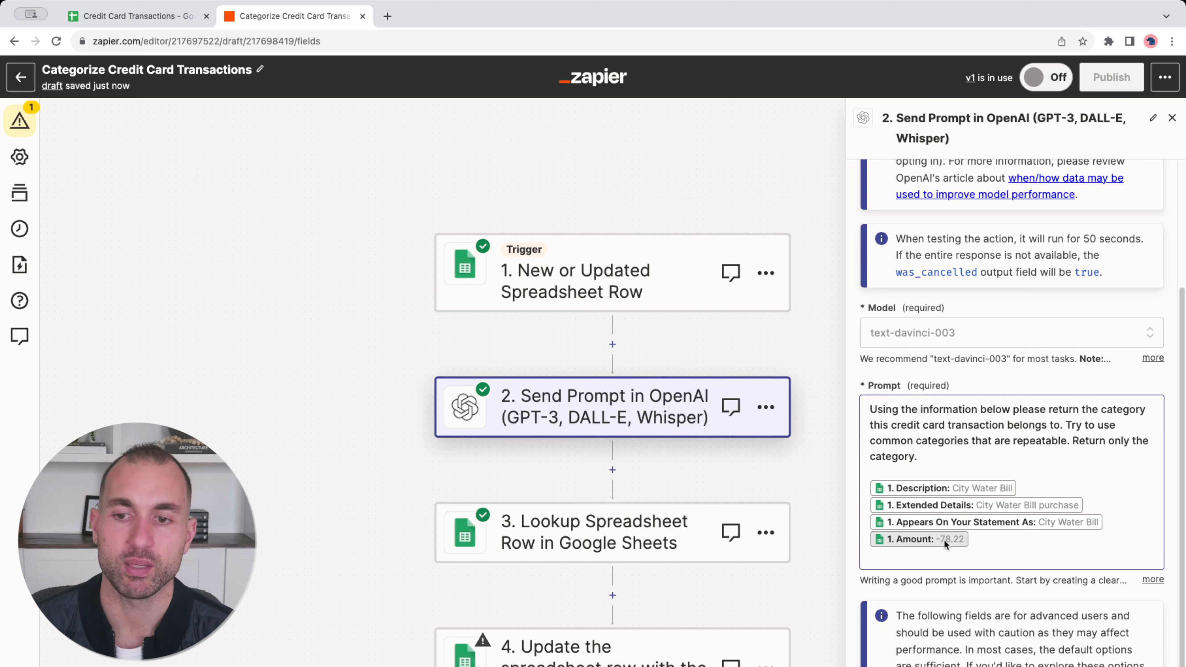
pyautogui.scroll(-10, 1089, 544)
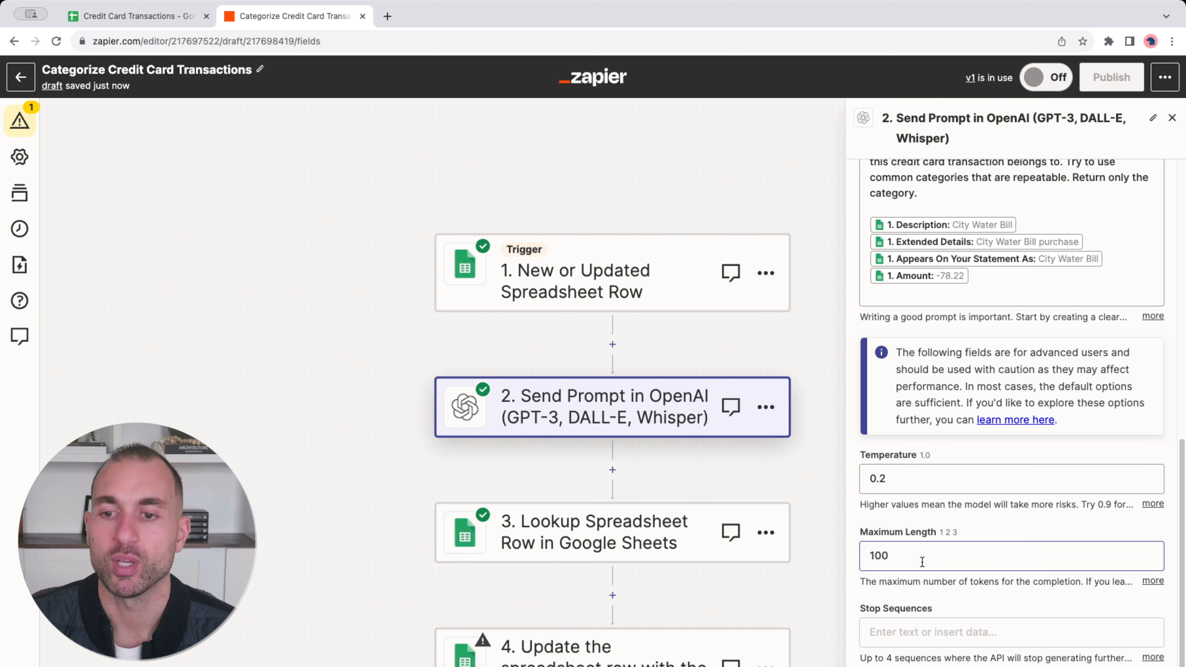
pyautogui.scroll(-2, 922, 562)
pyautogui.scroll(-3, 925, 503)
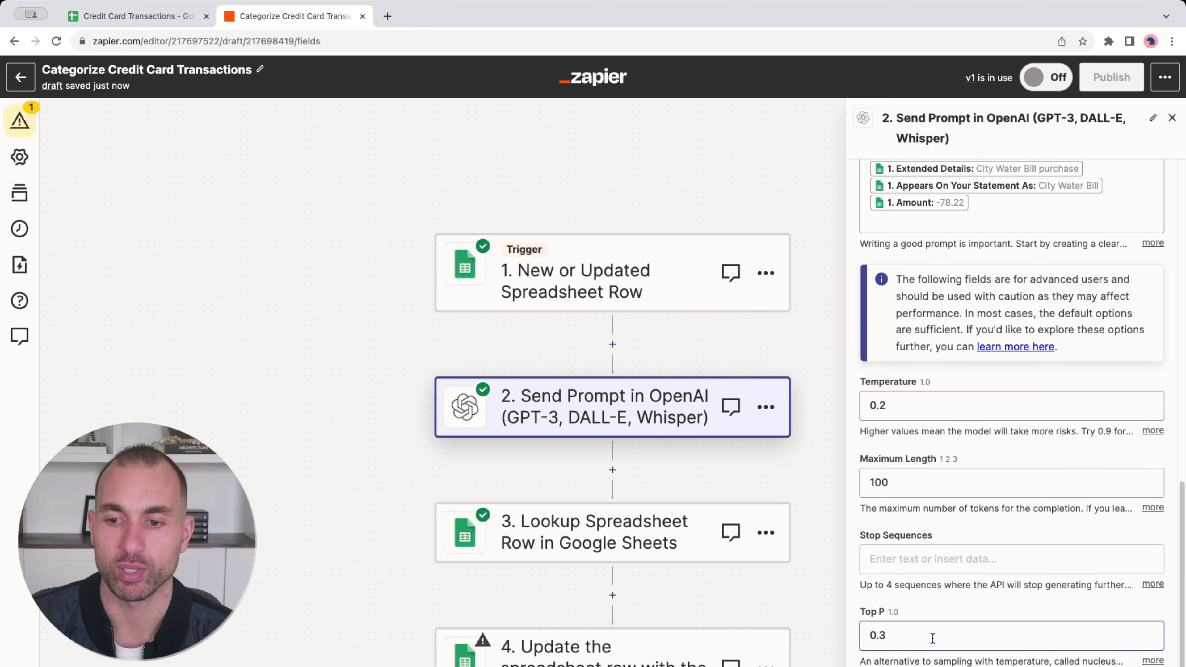
# Review the Lookup Spreadsheet Row action's spreadsheet, worksheet, lookup column, lookup value and optional search settings
pyautogui.click(627, 545)
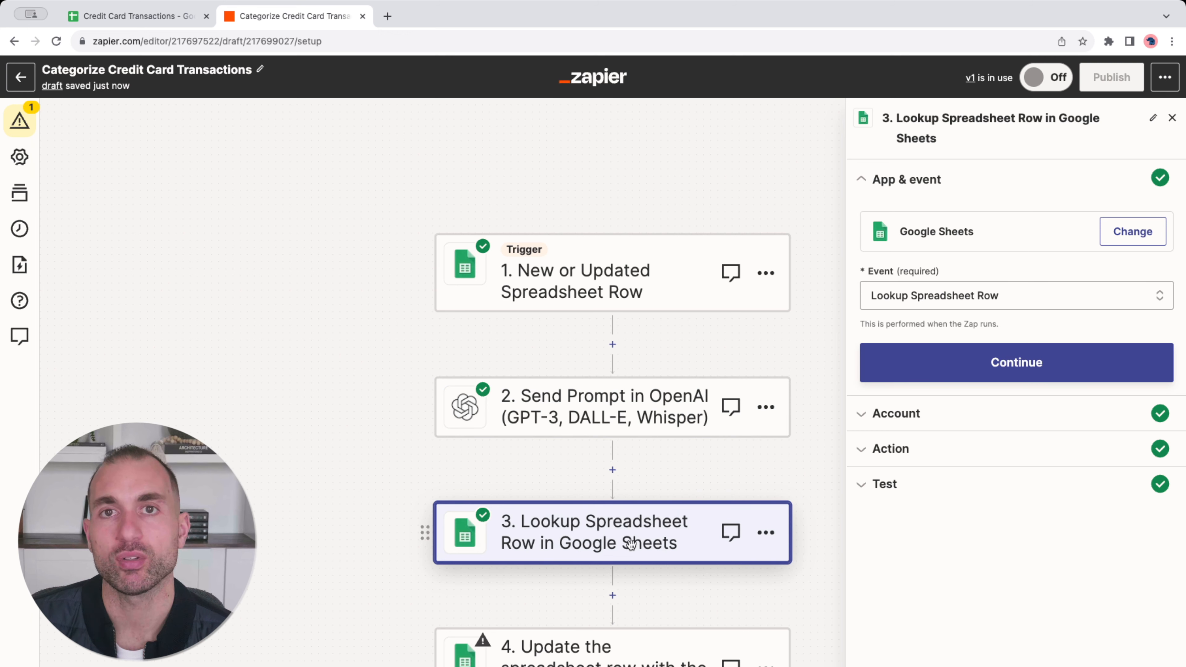
pyautogui.click(934, 451)
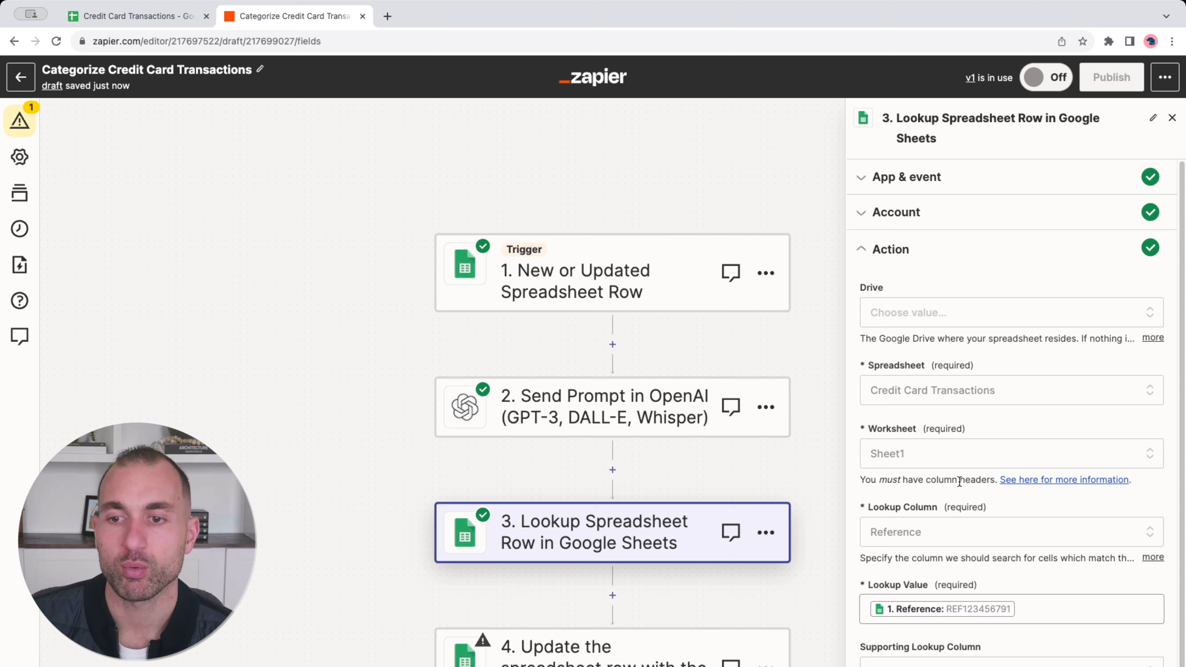
pyautogui.scroll(-1, 956, 487)
pyautogui.scroll(-1, 947, 585)
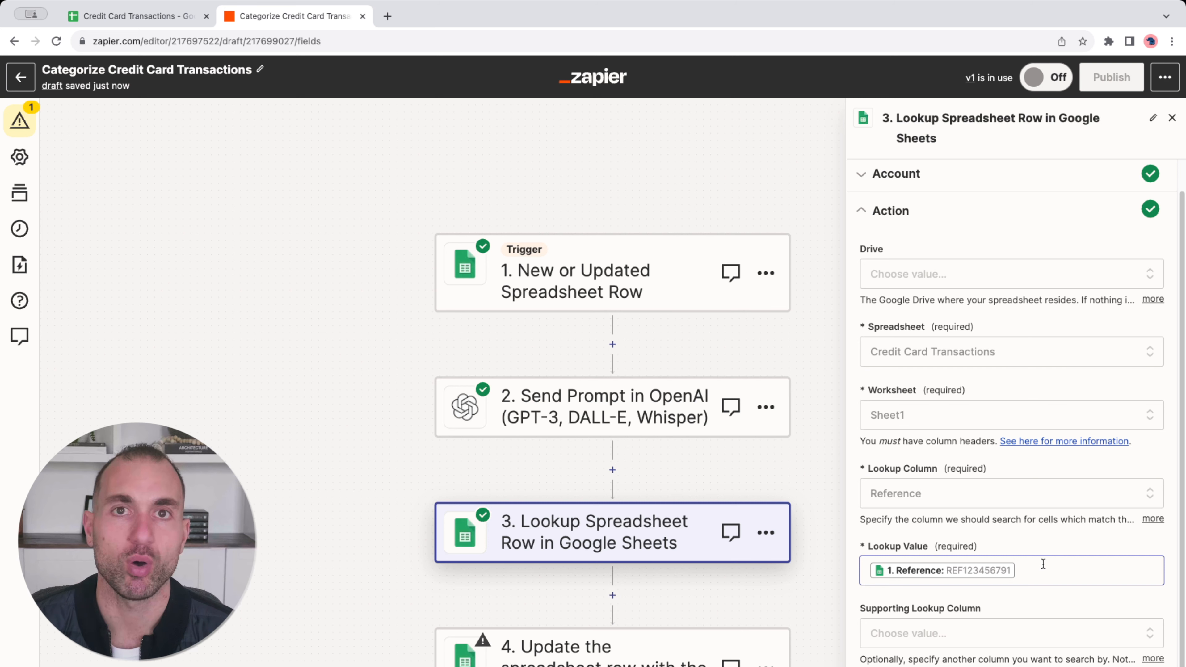
pyautogui.scroll(-3, 1002, 644)
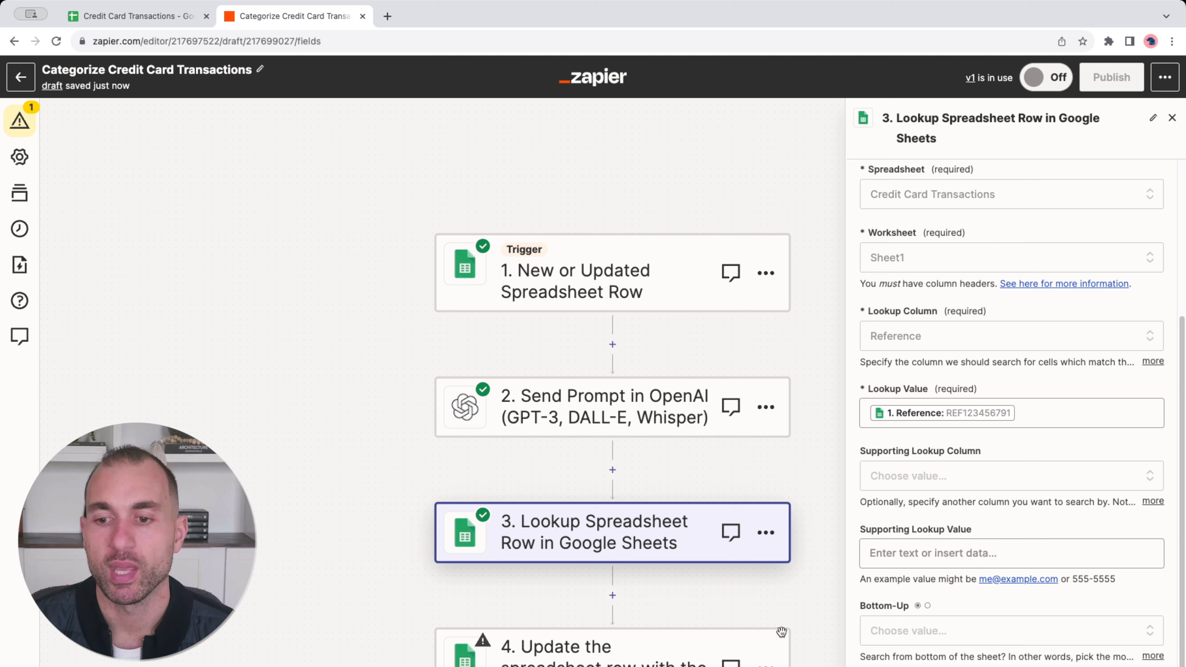
# Review the action fields of the step that updates the spreadsheet row, from the row reference through the column values
pyautogui.click(617, 659)
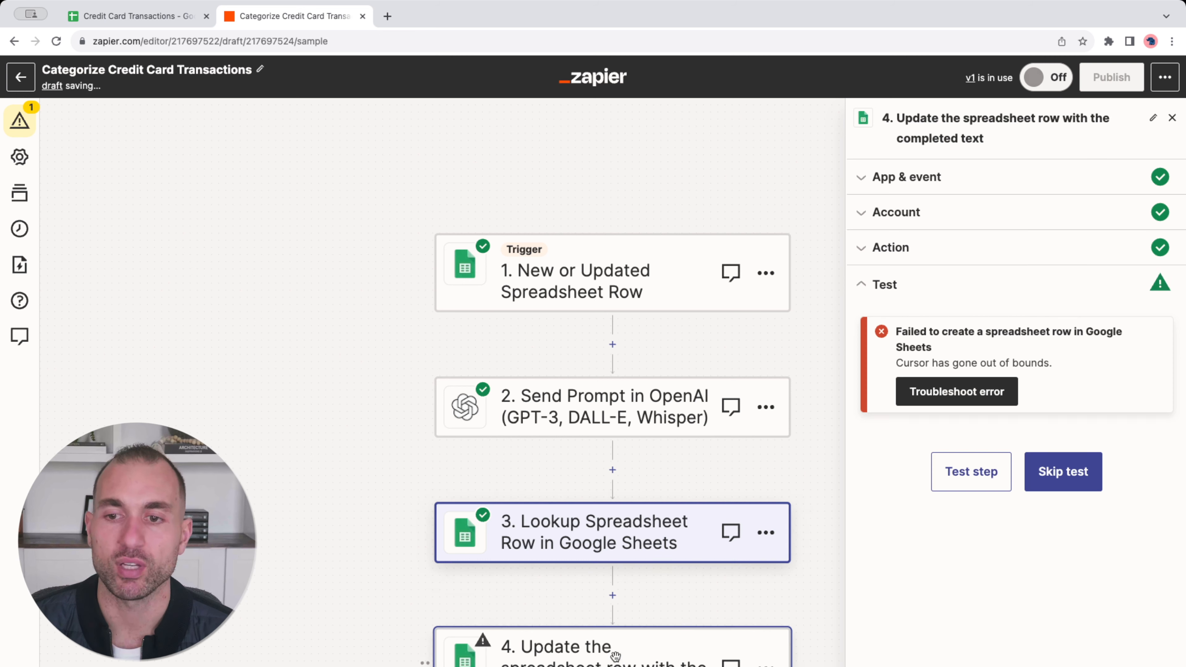
pyautogui.click(942, 248)
pyautogui.scroll(-2, 1023, 454)
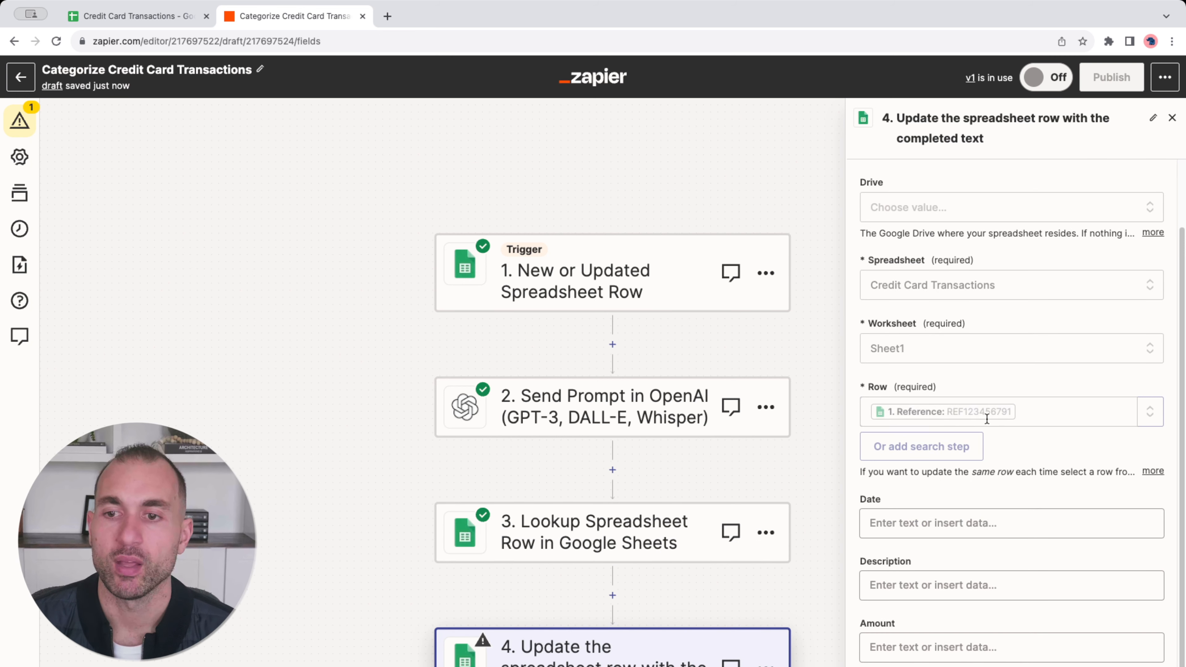
pyautogui.scroll(-6, 997, 477)
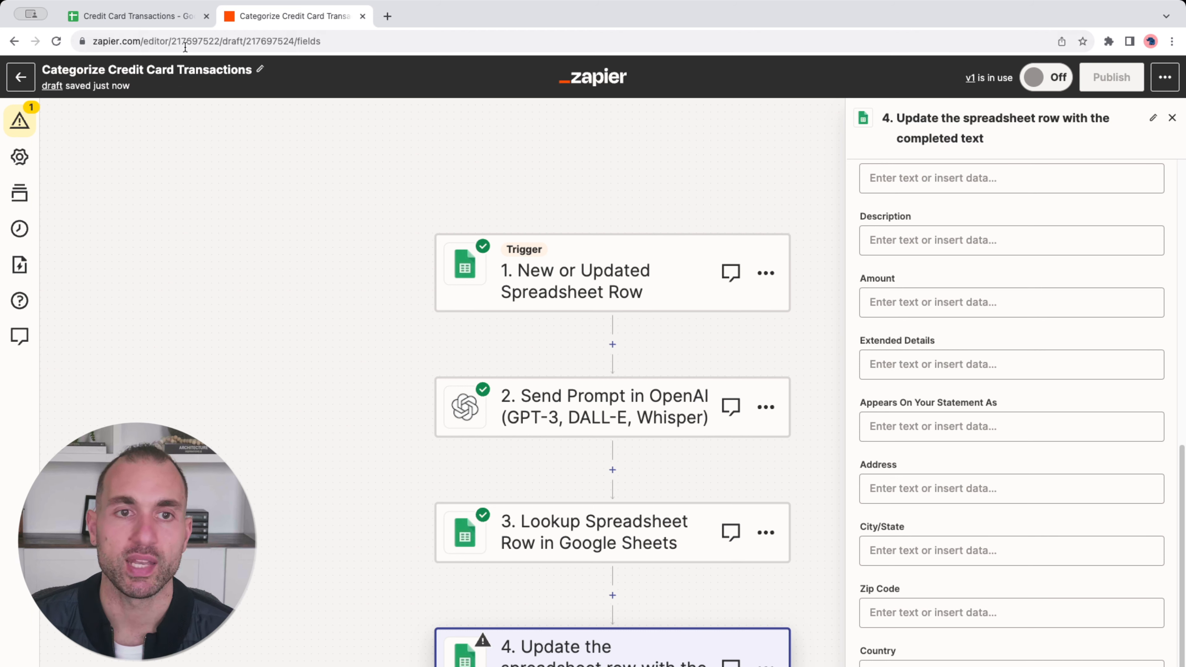
# Switch to the Credit Card Transactions sheet in Google Sheets and check several transactions against their assigned categories
pyautogui.click(135, 16)
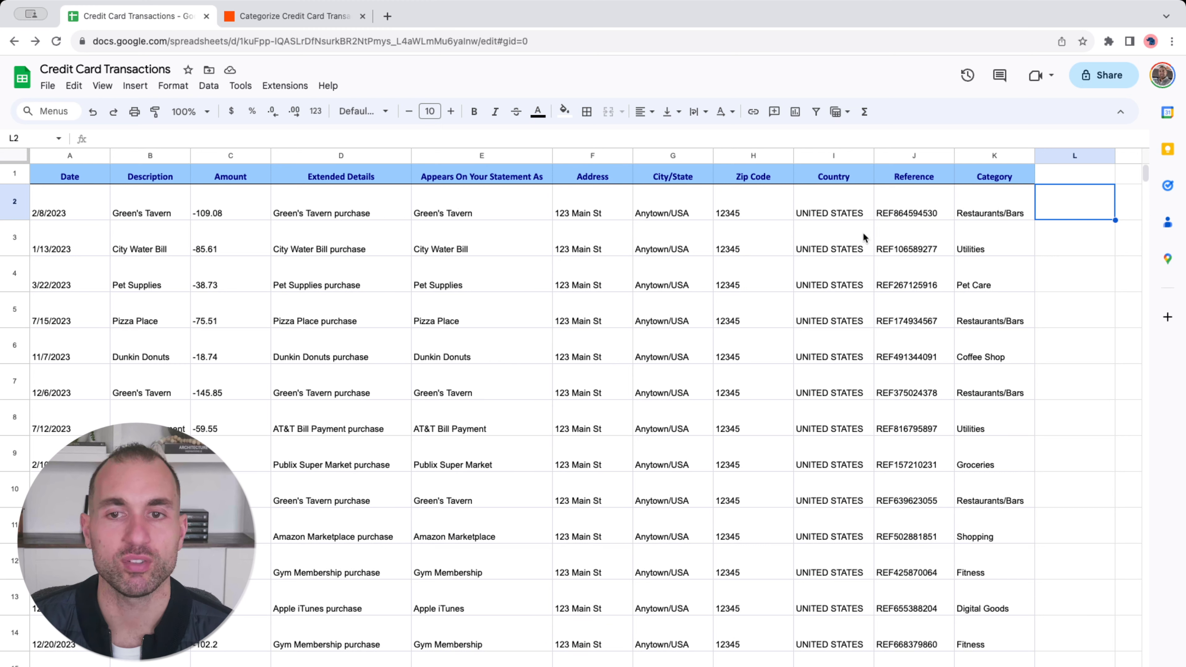
pyautogui.press('Left')
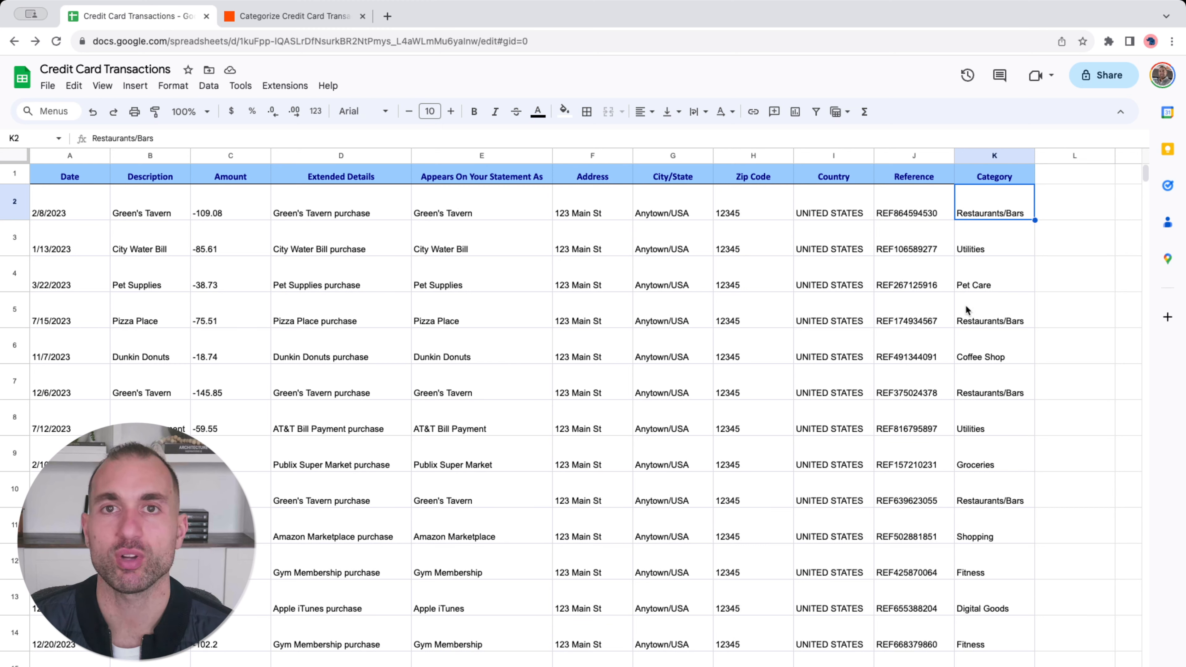
pyautogui.click(173, 248)
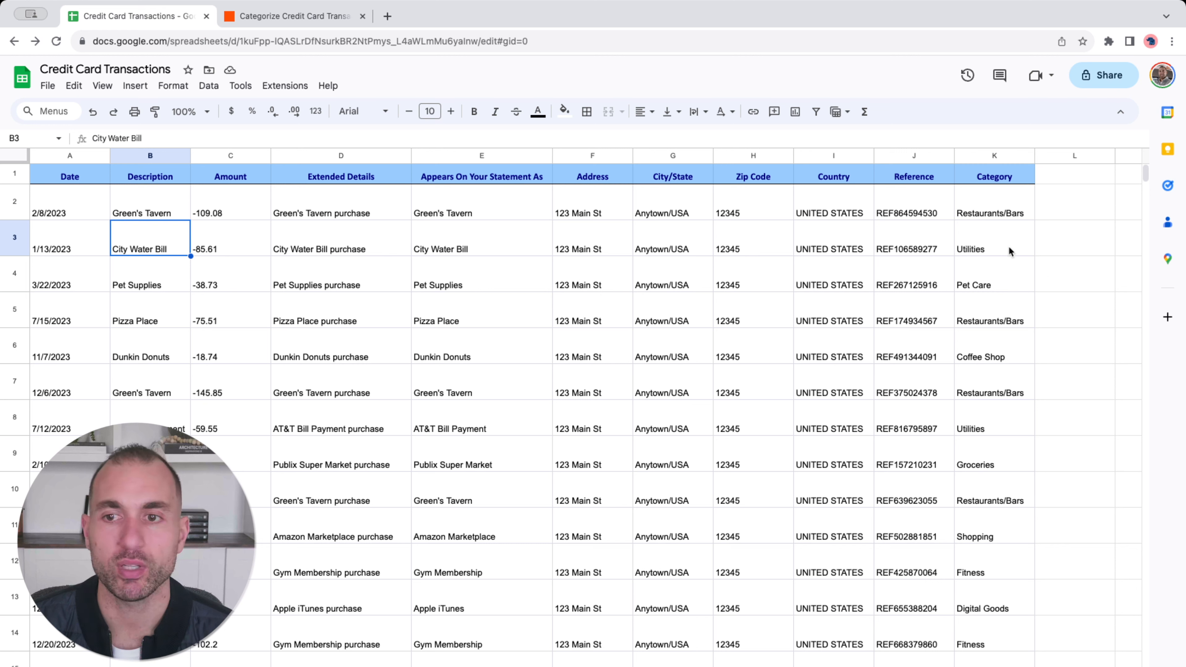
pyautogui.click(998, 242)
pyautogui.click(1000, 283)
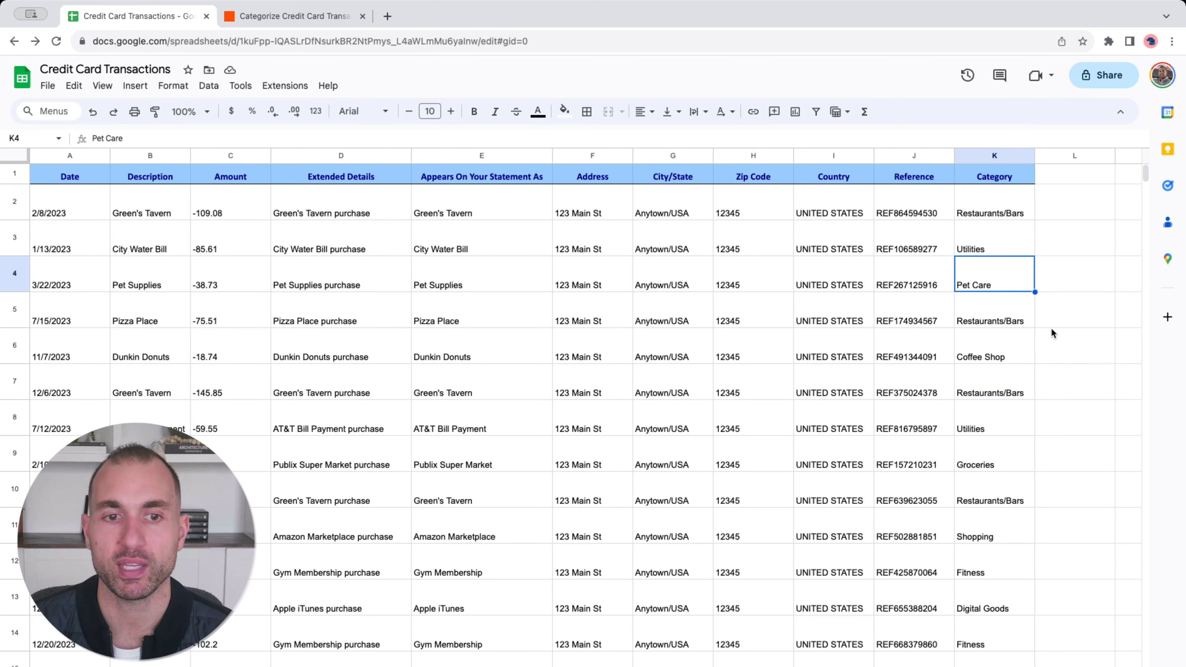
pyautogui.click(989, 358)
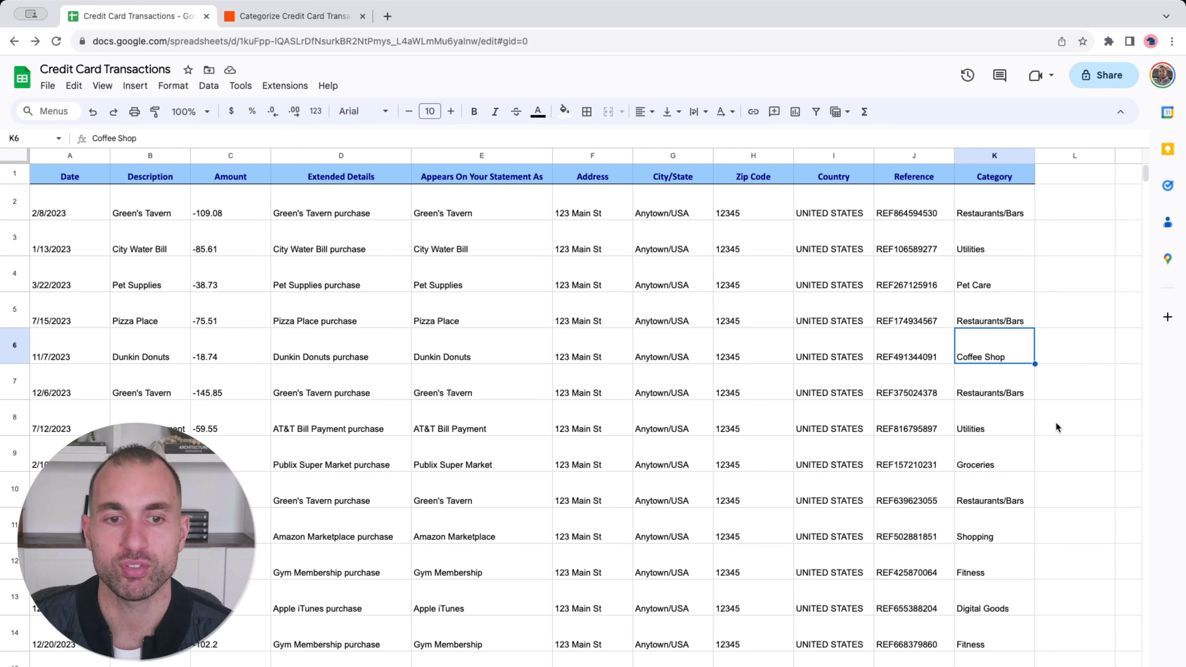
# Check the assigned categories of the supermarket, phone bill, Amazon, gym and Walmart transactions in the Category column, through row 17
pyautogui.click(966, 467)
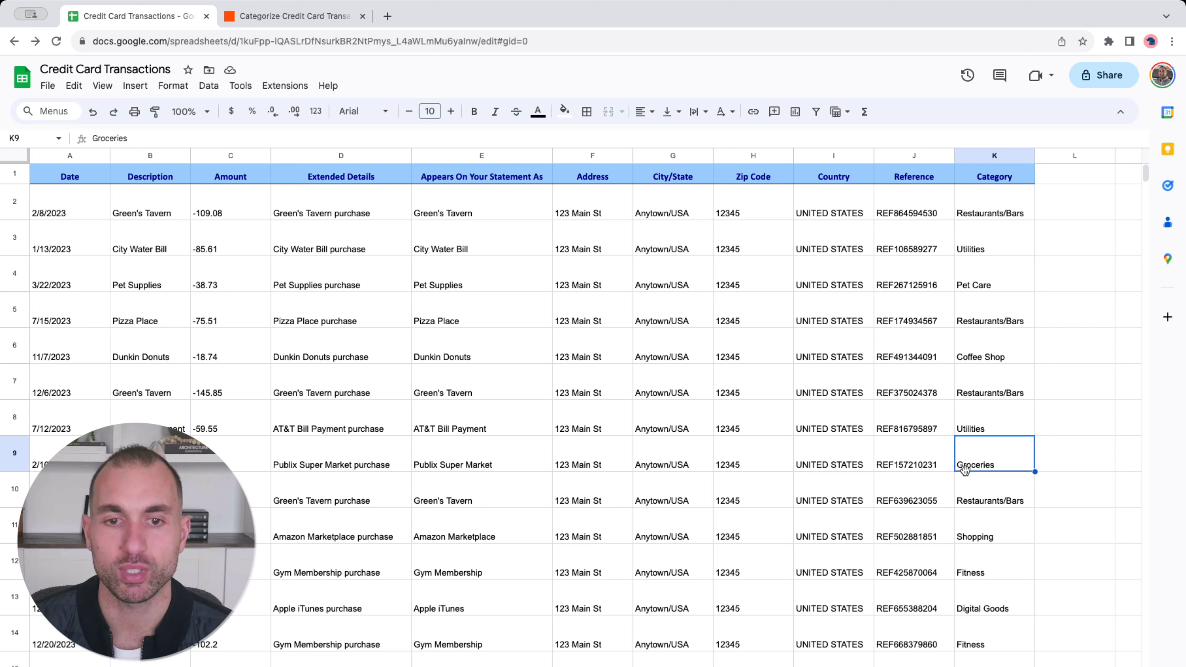
pyautogui.click(998, 432)
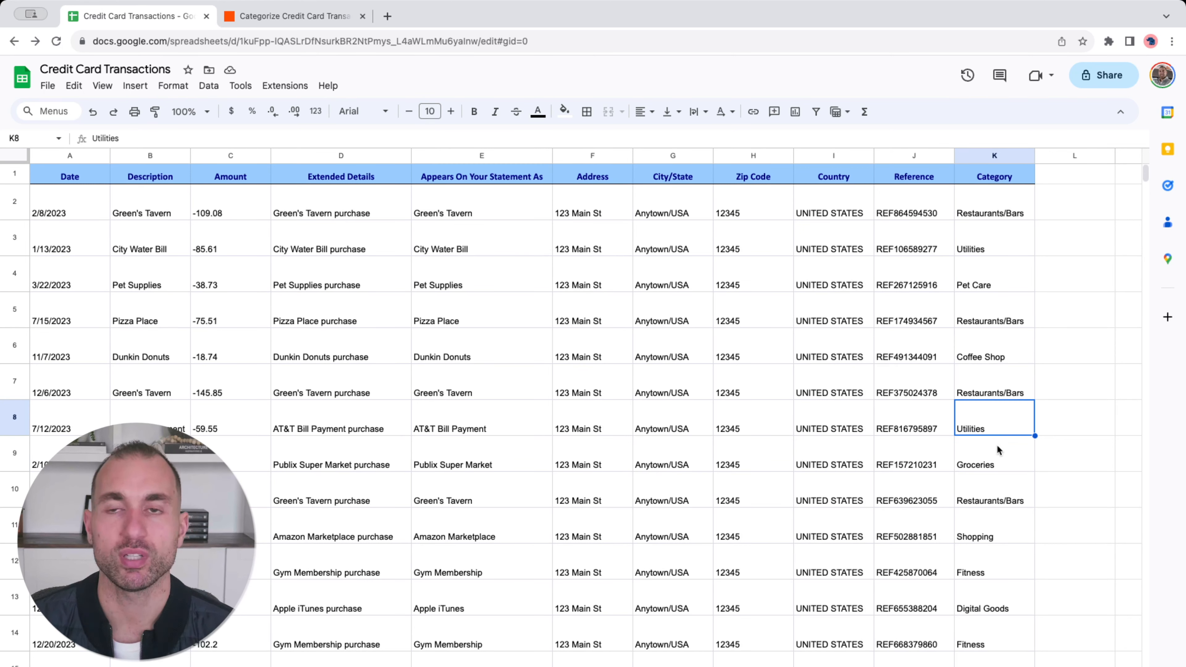
pyautogui.click(968, 542)
pyautogui.click(976, 558)
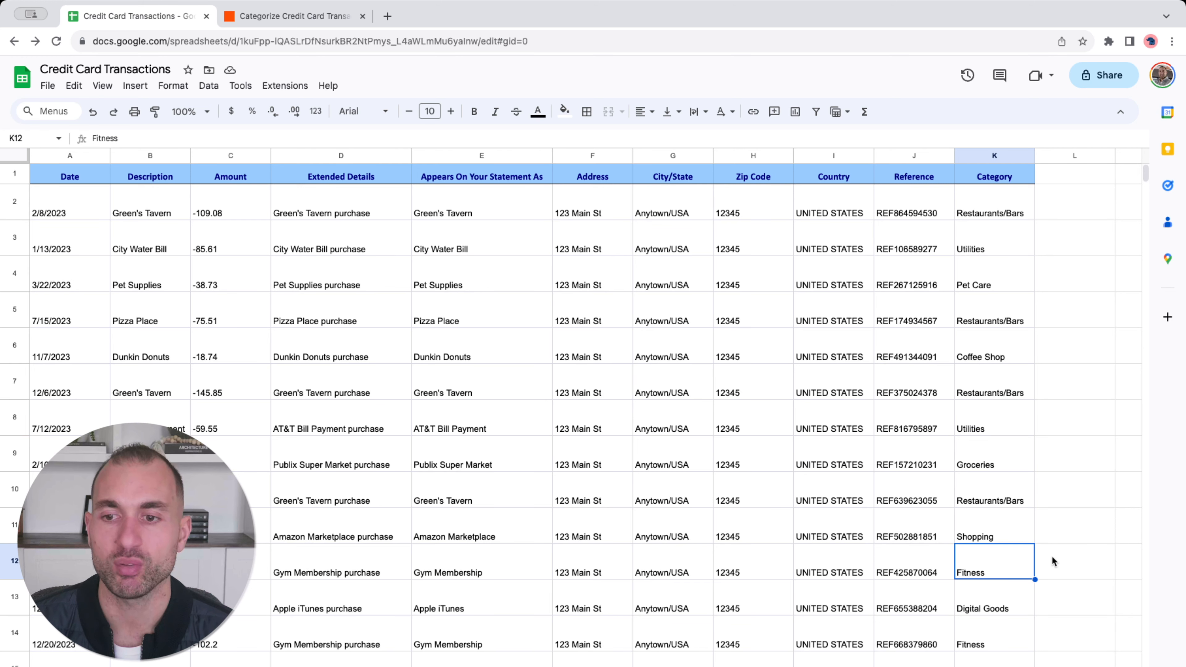
pyautogui.scroll(-2, 987, 629)
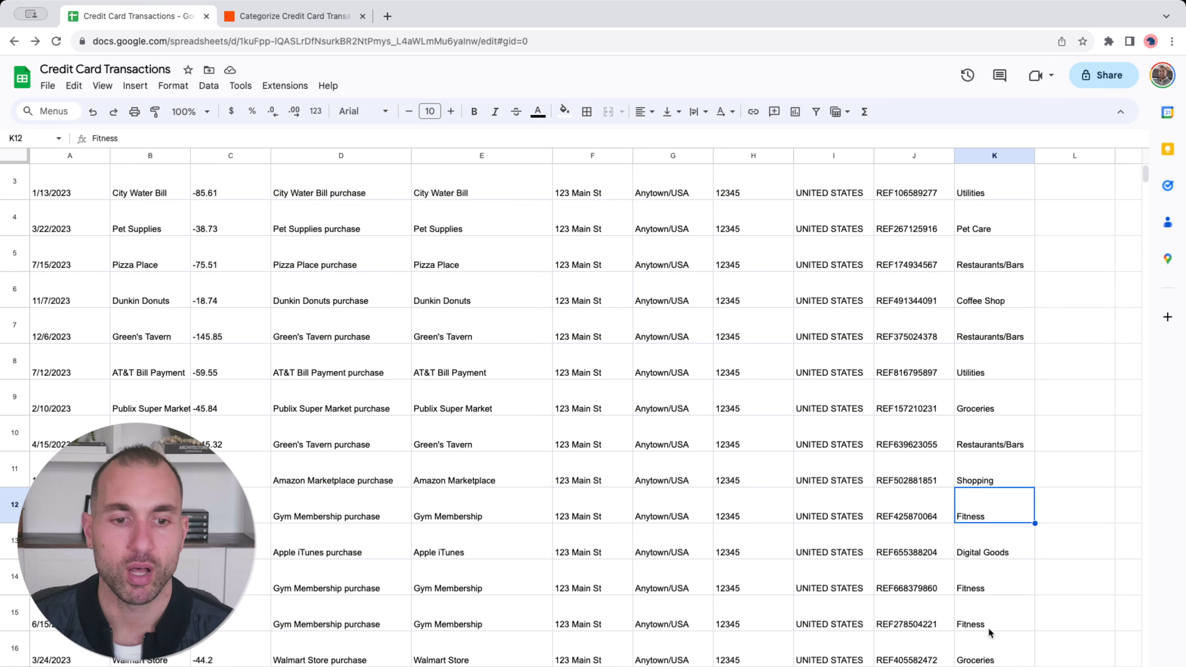
pyautogui.click(965, 660)
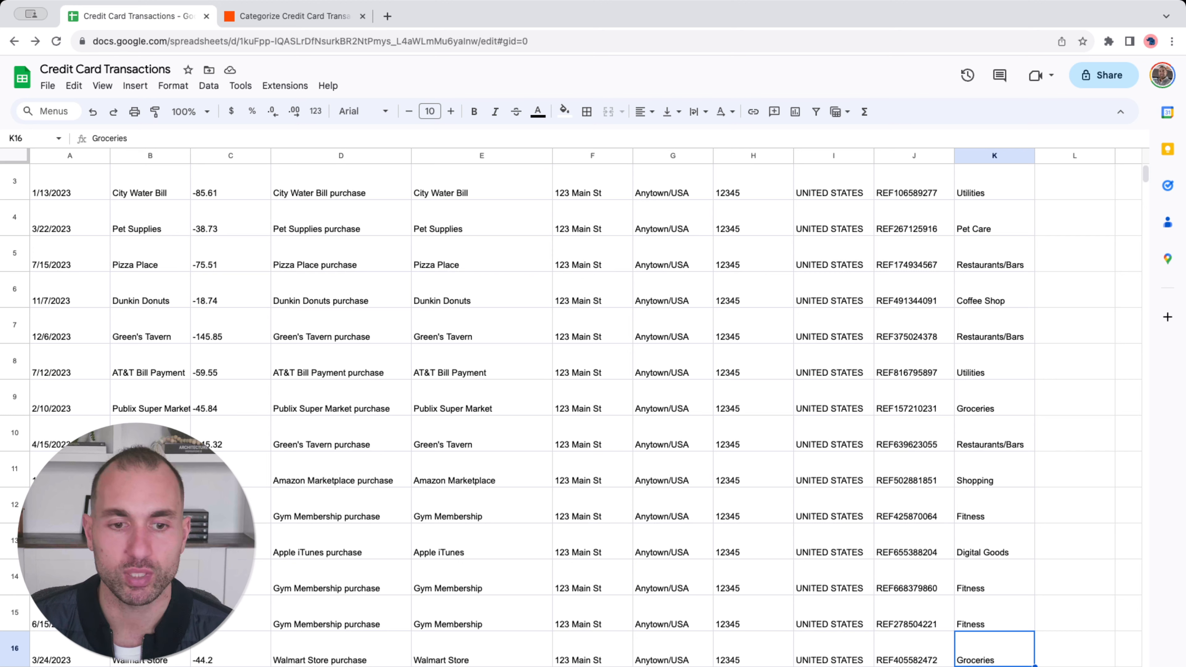
pyautogui.press('Down')
pyautogui.scroll(2, 570, 415)
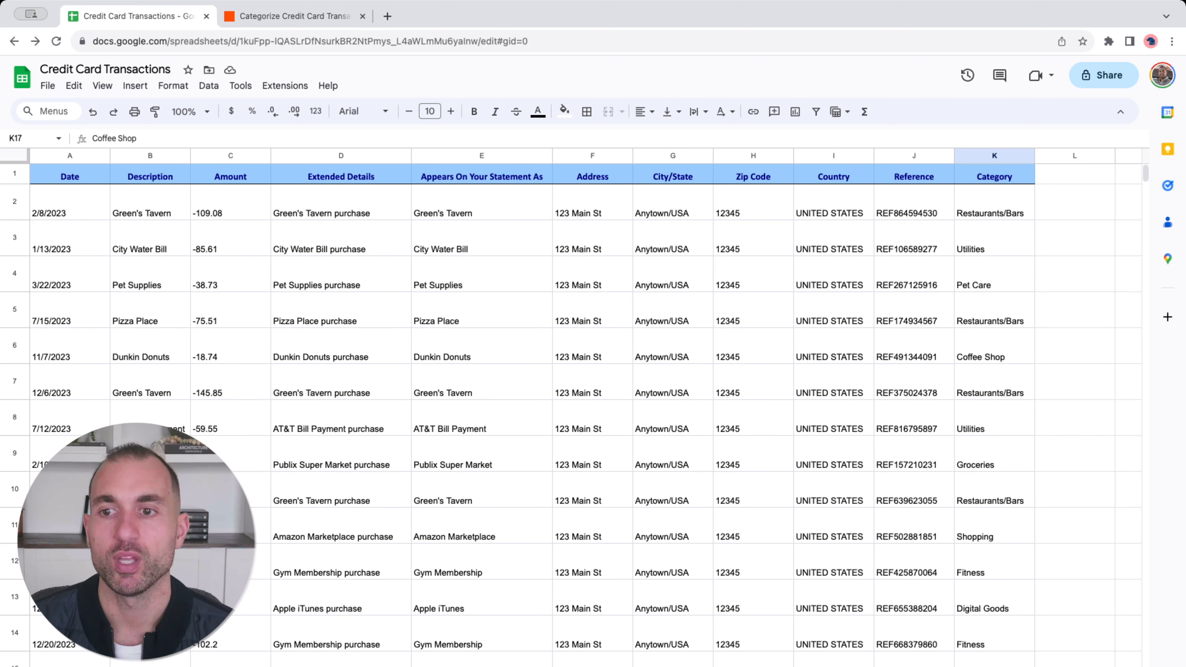